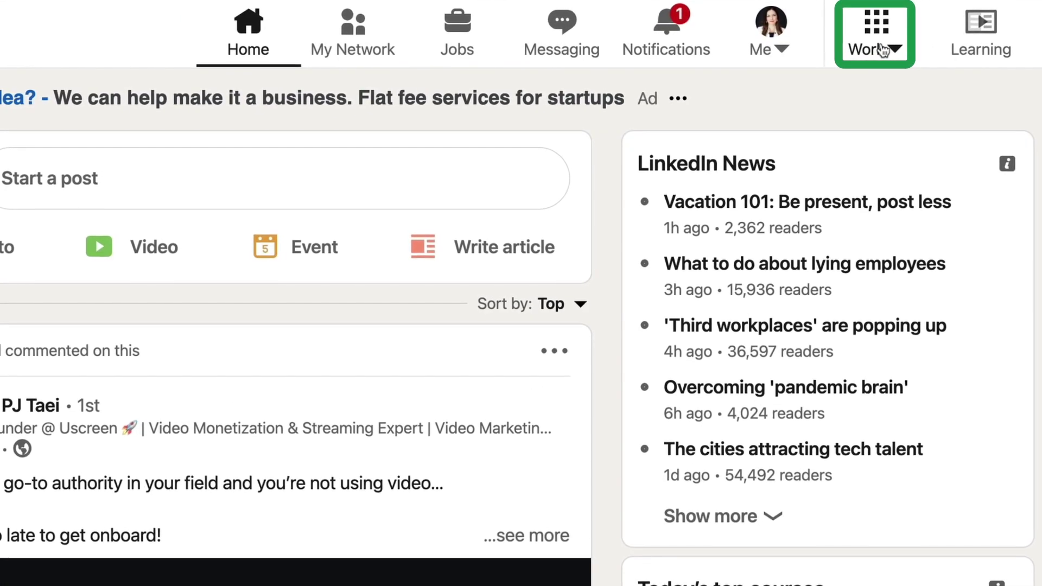
Start a new company page from the Work menu's Create a Company Page option.
left_click(882, 51)
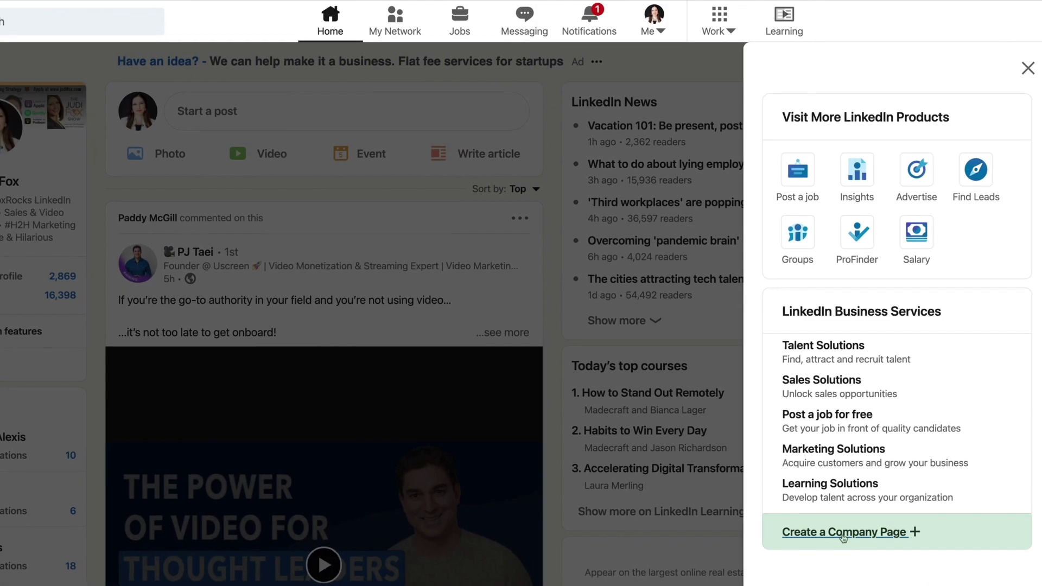
left_click(841, 537)
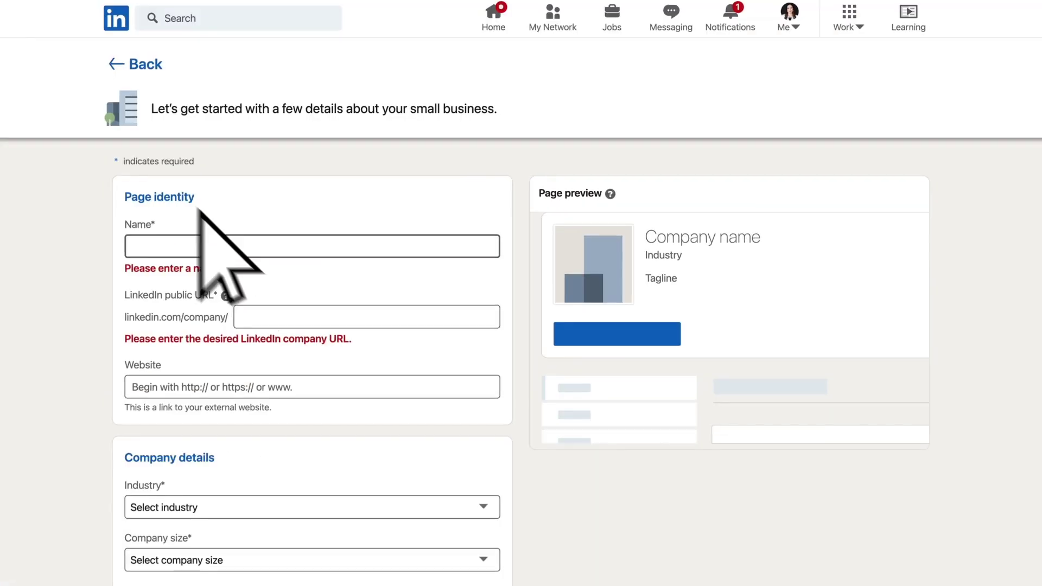
left_click(206, 239)
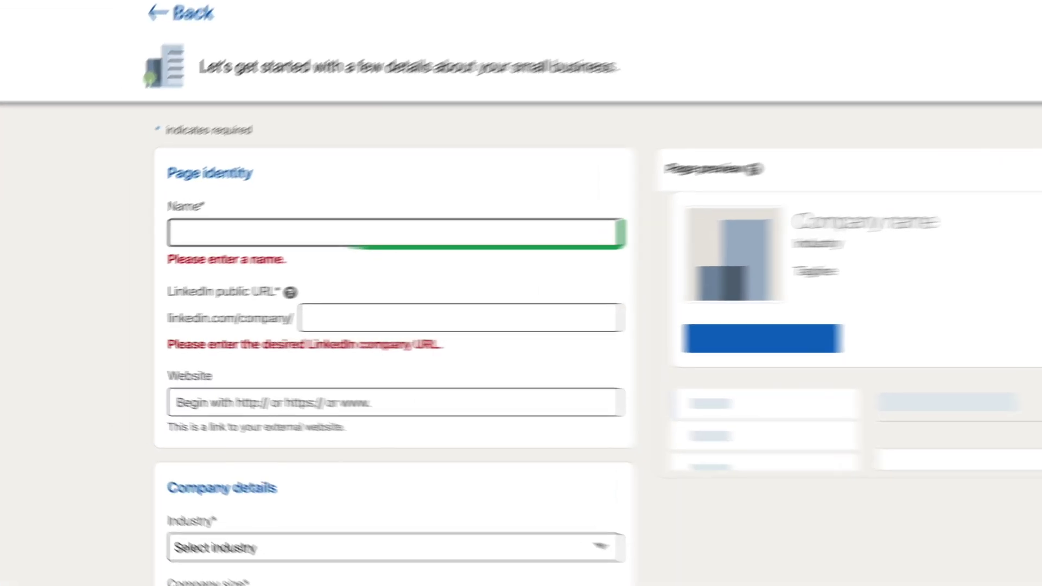
type("Bes")
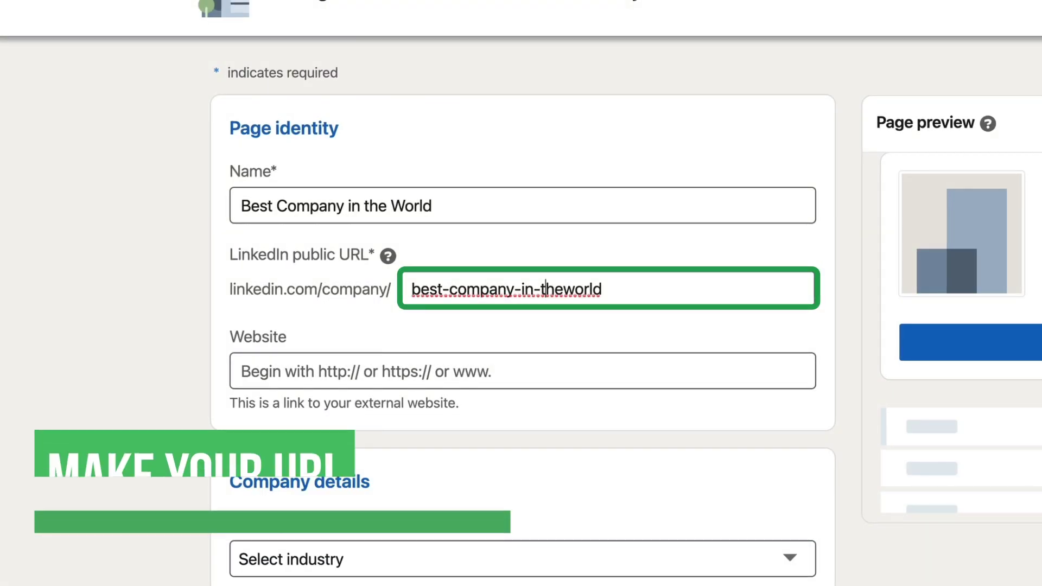
key("BackSpace")
key("Left")
key("Left")
key("BackSpace")
key("Left")
key("Left")
key("Left")
key("Left")
key("Left")
key("Left")
key("Left")
key("BackSpace")
left_click(239, 372)
type("www.bestcompanyint")
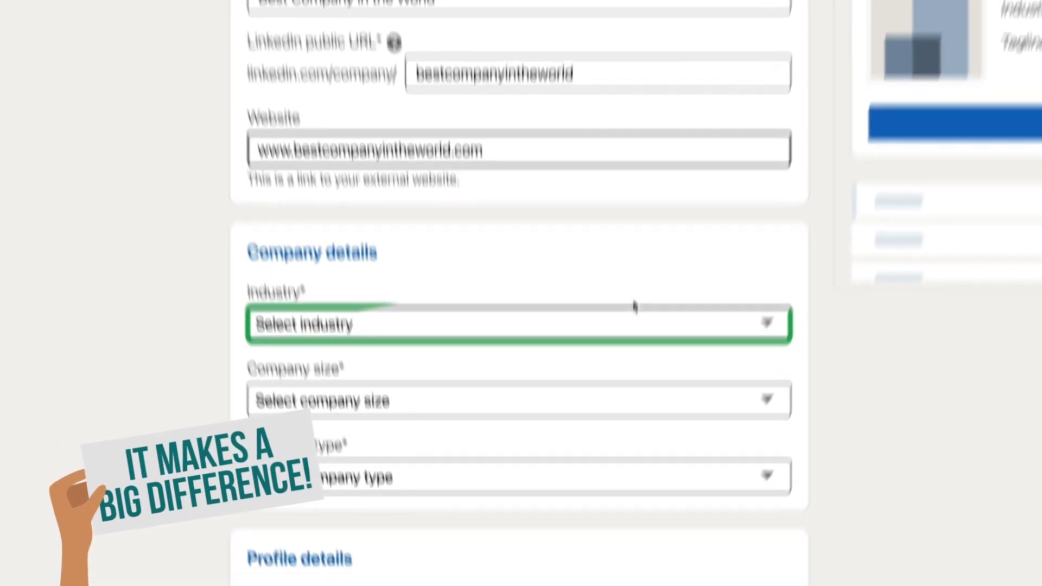
Choose Computer Software industry, 2–10 employees company size and Public company type.
left_click(372, 326)
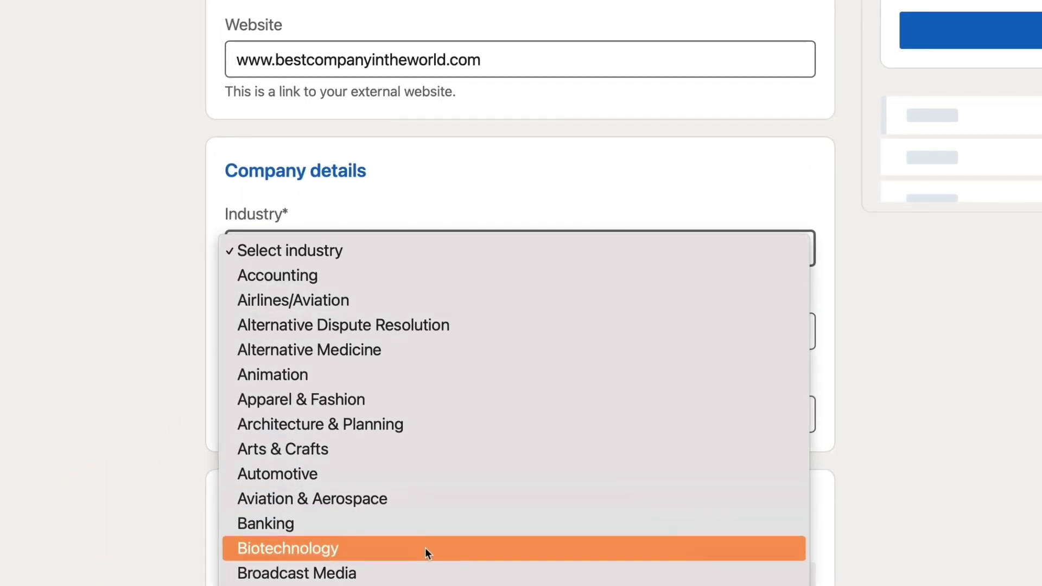
scroll(425, 548, "down", 8)
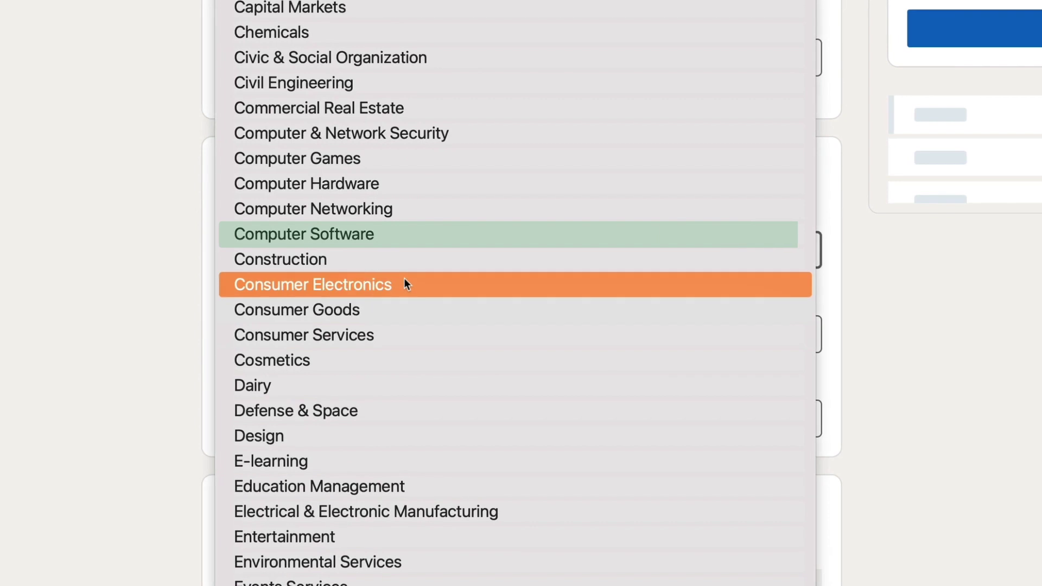
left_click(409, 239)
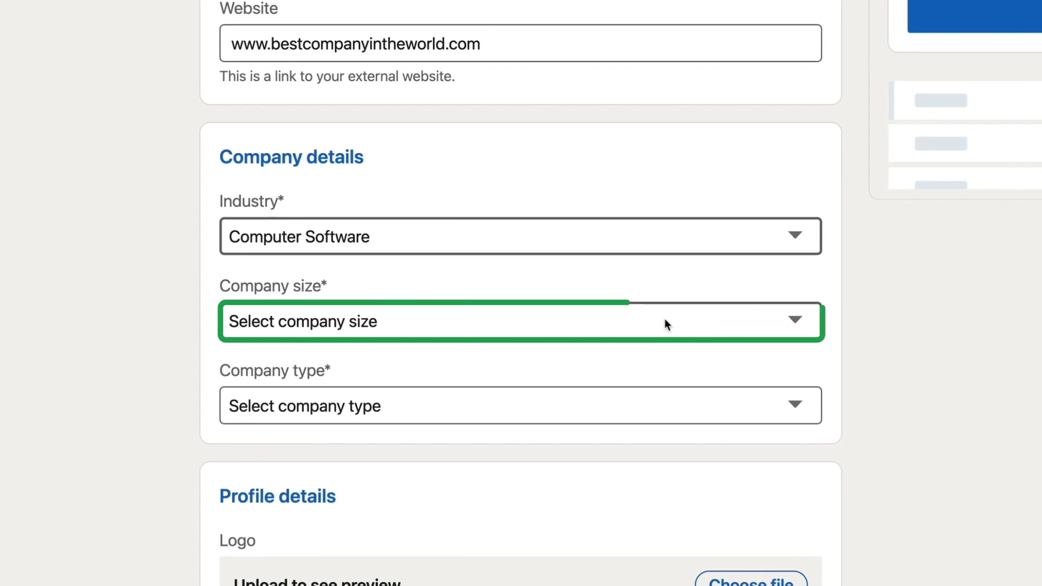
left_click(665, 320)
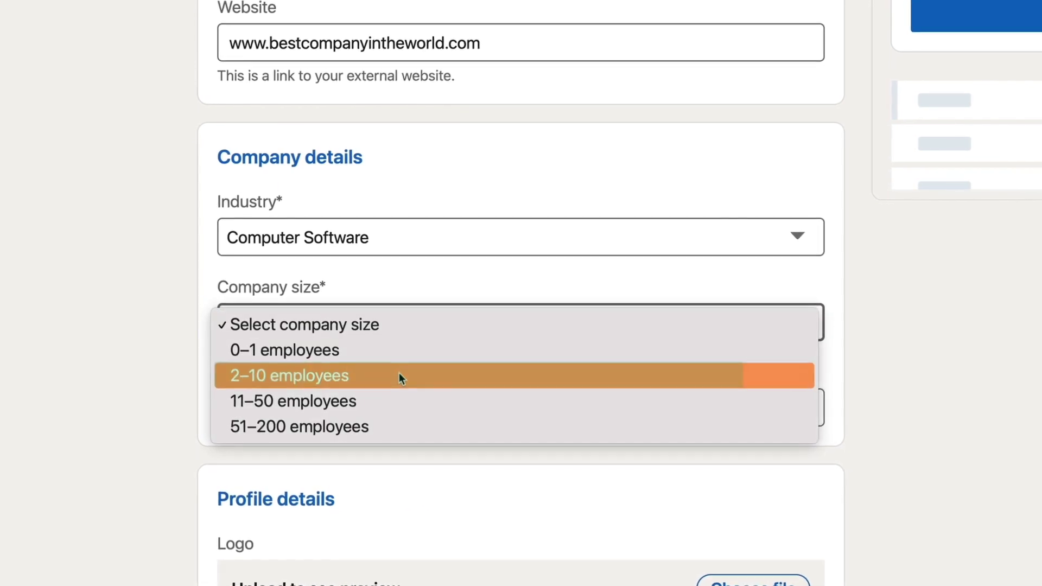
left_click(399, 375)
key("Tab")
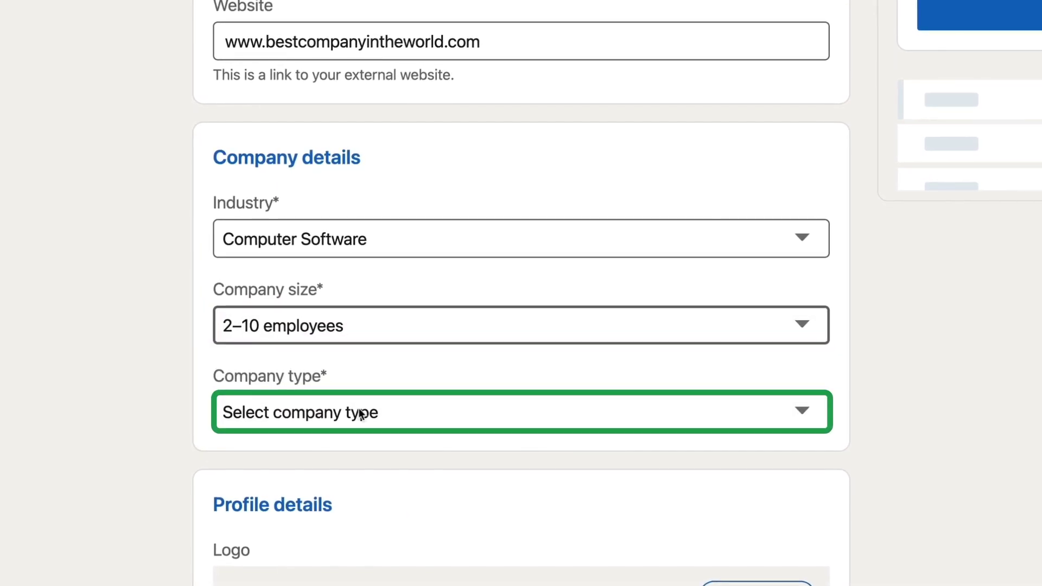
left_click(343, 411)
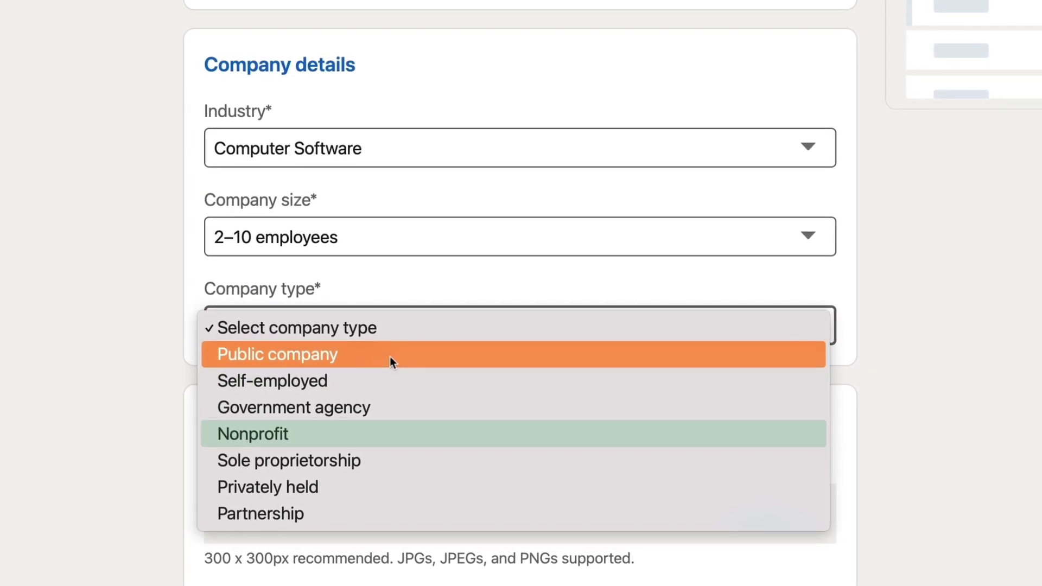
left_click(388, 359)
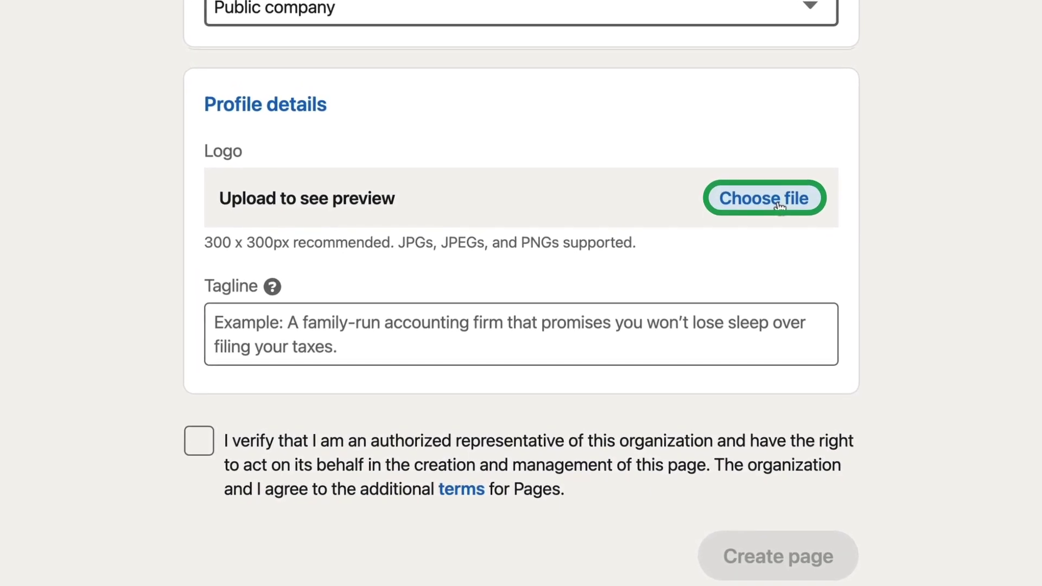
Upload the Best Company in the World.jpeg logo and add a tagline inviting contact and following #BestCompanyintheWorld.
left_click(780, 207)
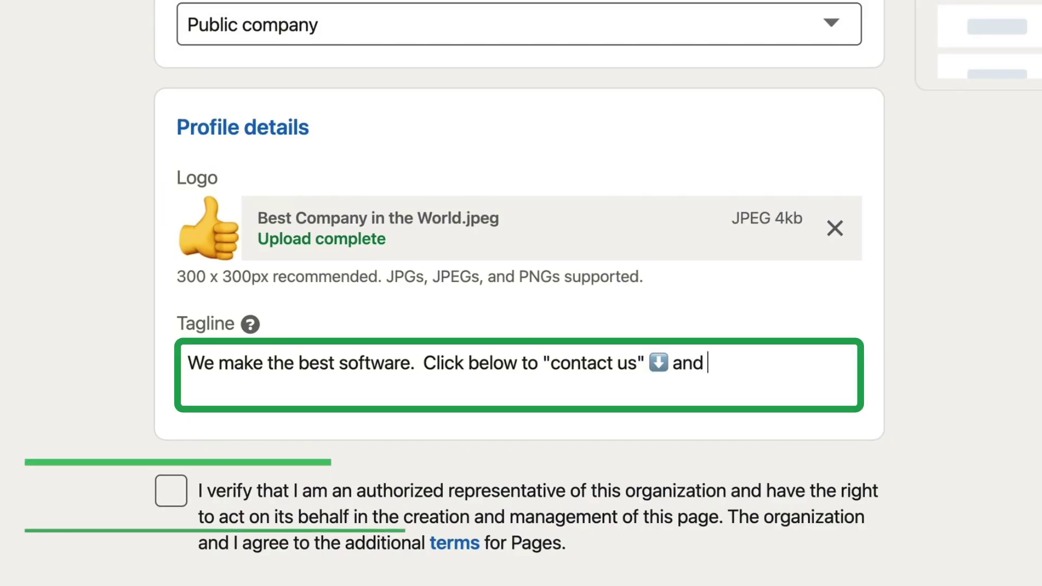
type("Follow #BestCompanyintheWorld")
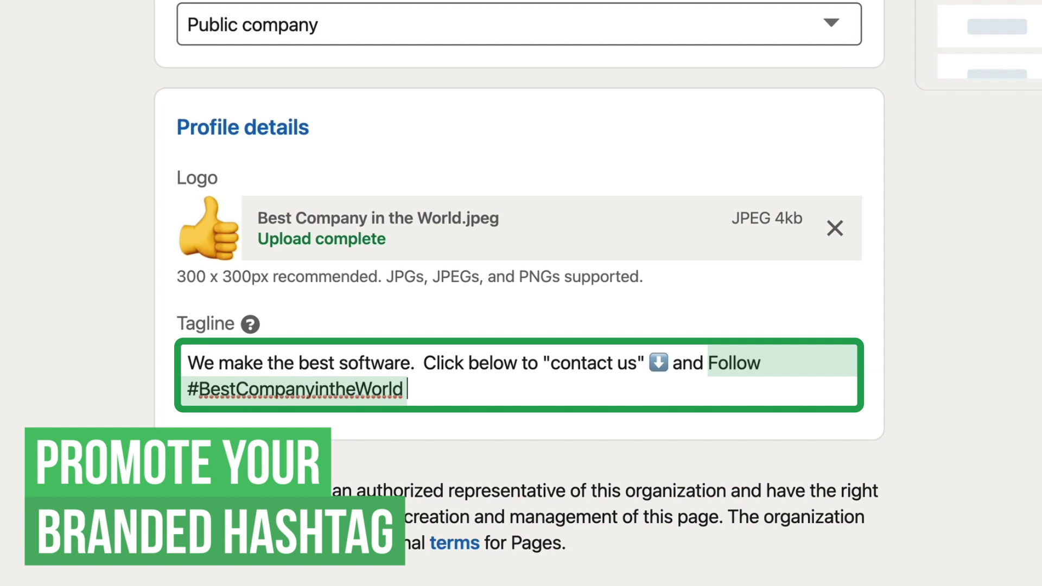
scroll(739, 455, "down", 1)
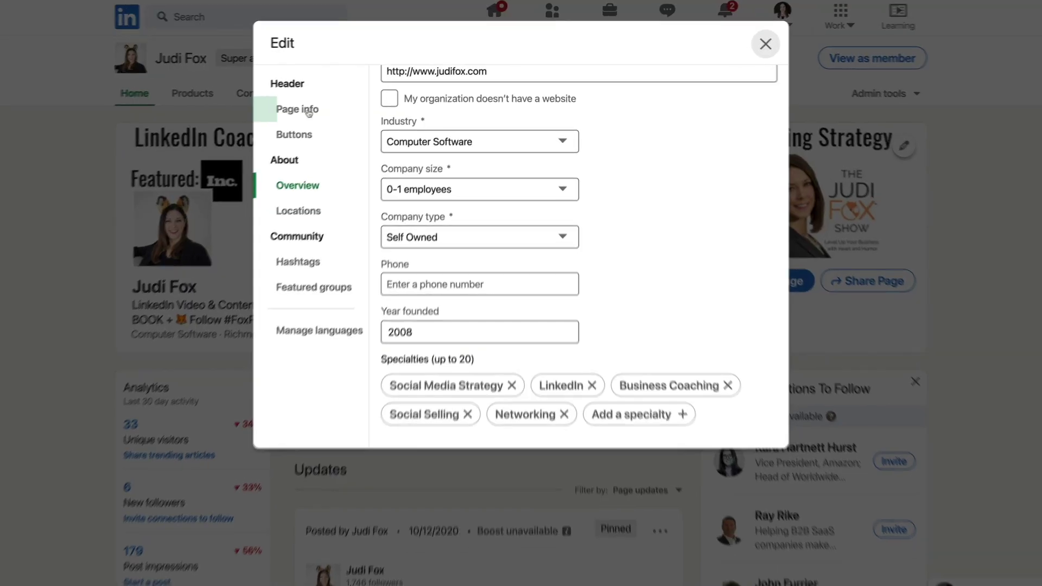
Switch the Edit dialog from Page info to the Buttons section.
left_click(307, 109)
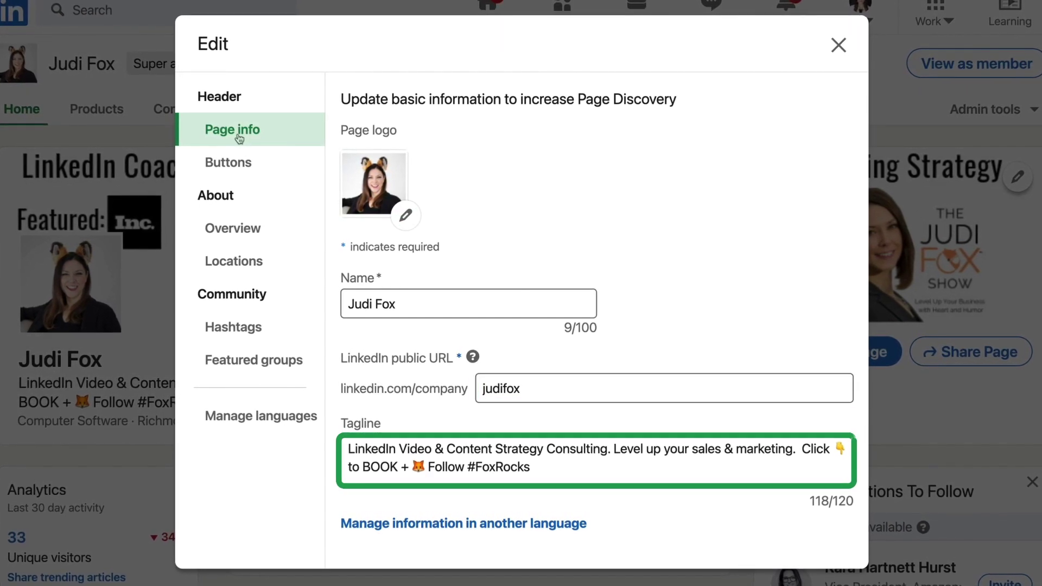
left_click(238, 169)
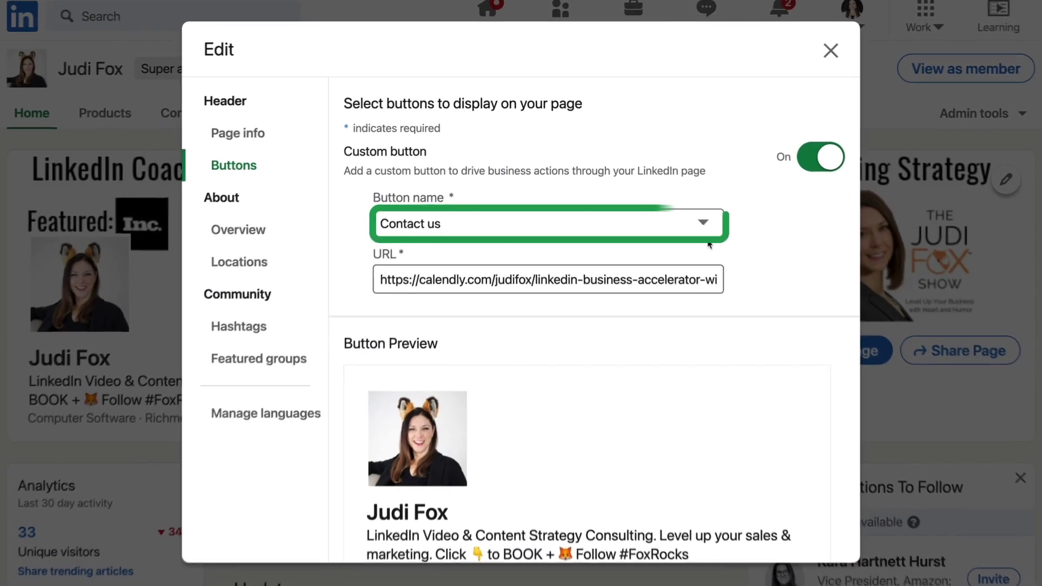
Show the Button name label options, keeping Contact us selected.
left_click(452, 232)
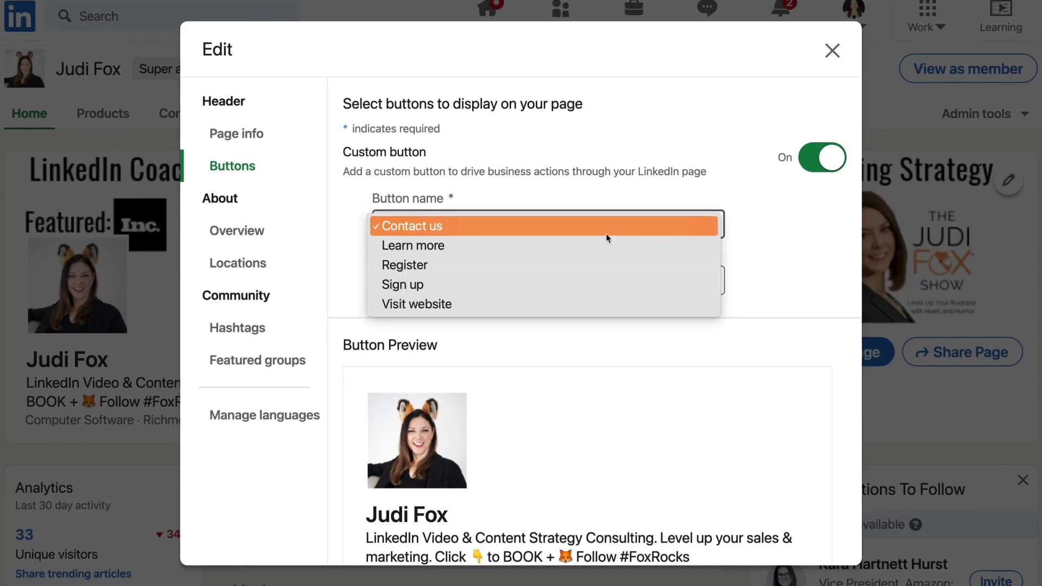